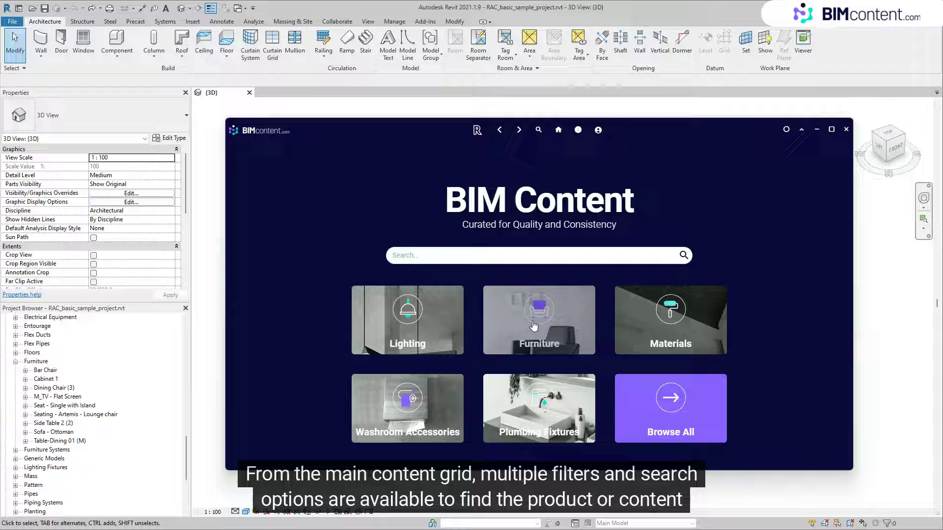
- Narrow the Furniture library to the Seat category and search for 'ottoman'
{"action": "left_click", "coordinate": [536, 322]}
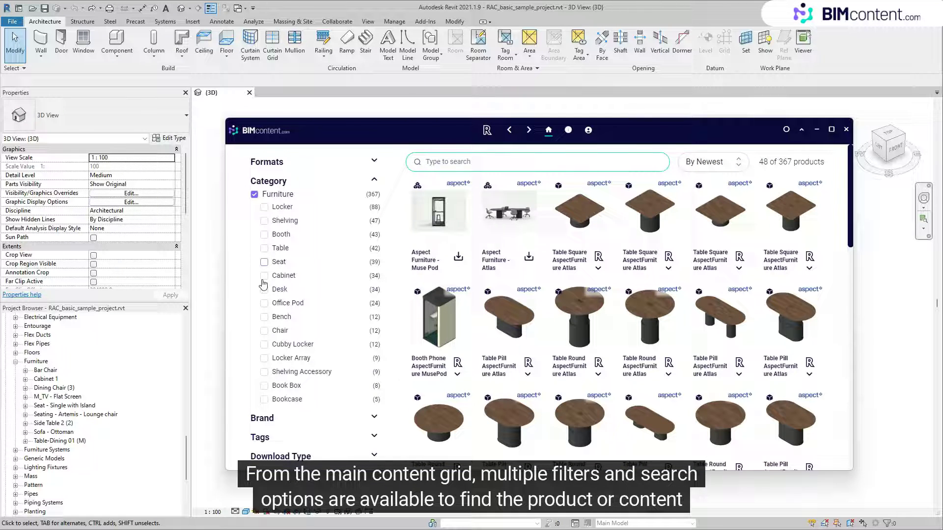
{"action": "left_click", "coordinate": [264, 262]}
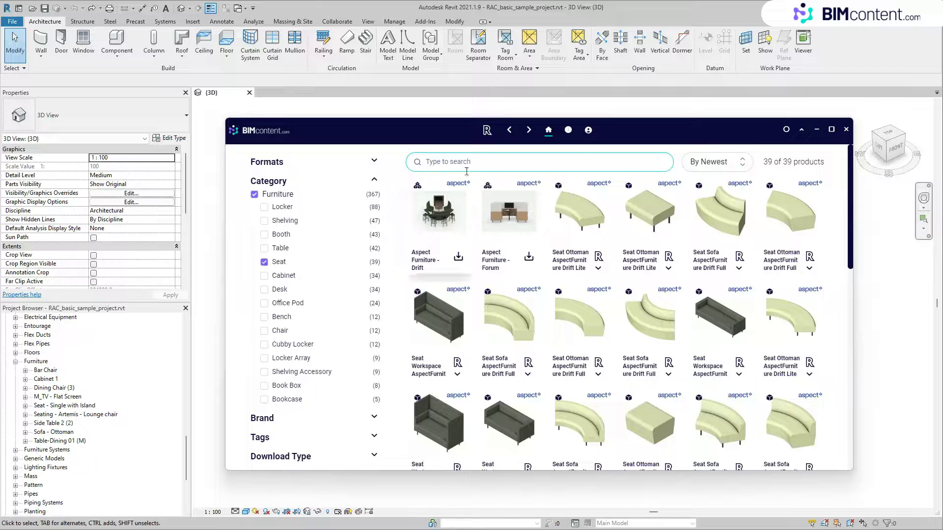
{"action": "type", "text": "ottoman"}
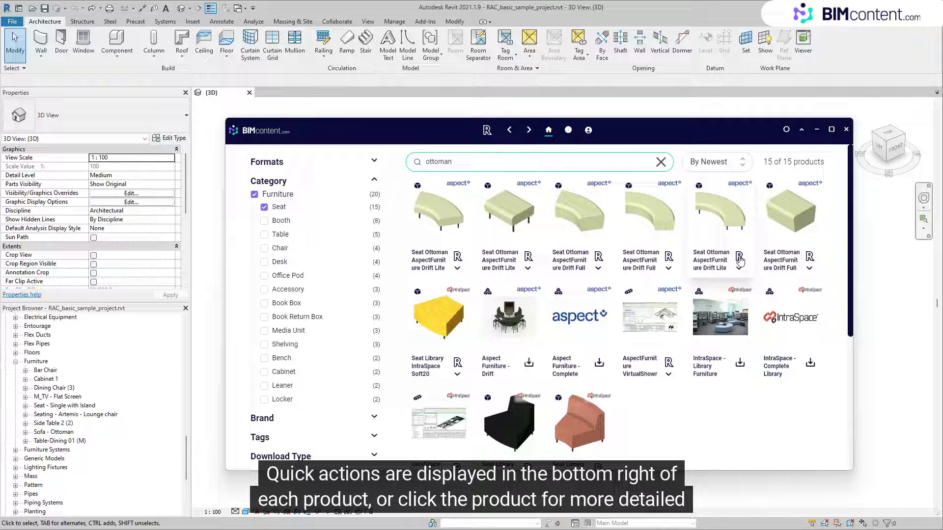
- Open the Drift Lite 90Degree ottoman's page and show its placement preferences for RAC_basic_sample_project
{"action": "left_click", "coordinate": [726, 216]}
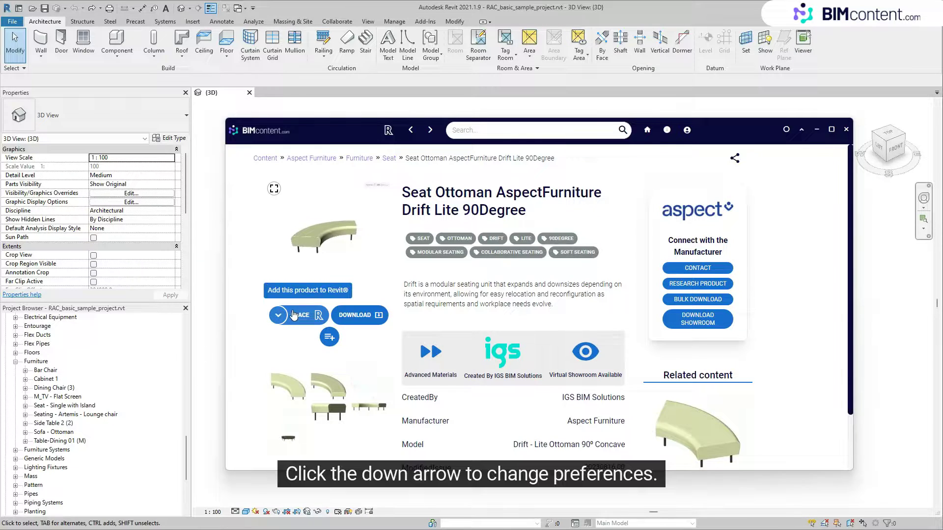
{"action": "left_click", "coordinate": [278, 317]}
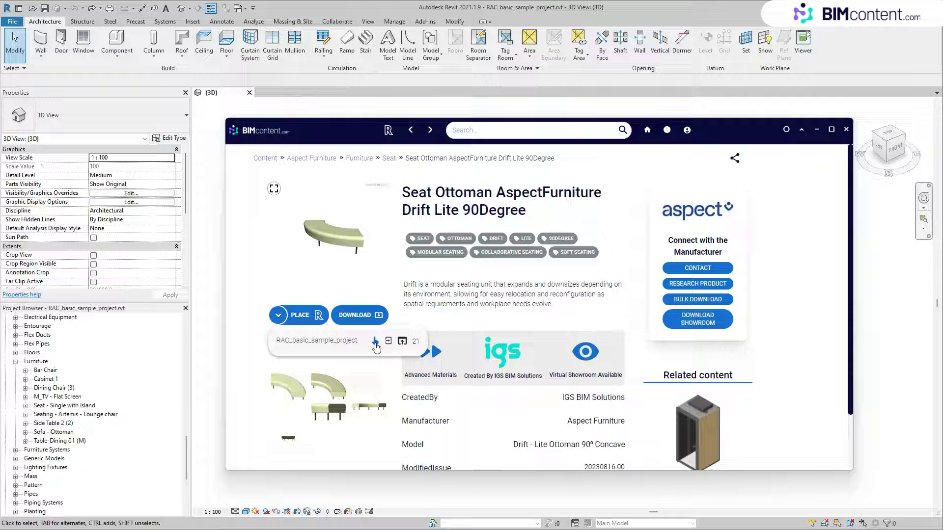
- Place the curved Drift Lite 90Degree ottoman on the patio beside the house
{"action": "left_click", "coordinate": [403, 343]}
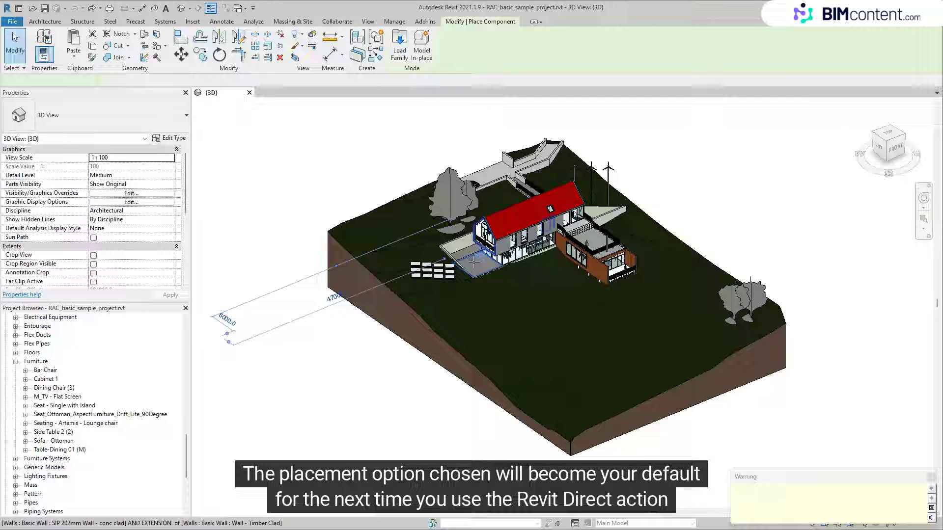
{"action": "scroll", "coordinate": [474, 262], "scroll_direction": "up", "scroll_amount": 5}
{"action": "scroll", "coordinate": [474, 262], "scroll_direction": "up", "scroll_amount": 4}
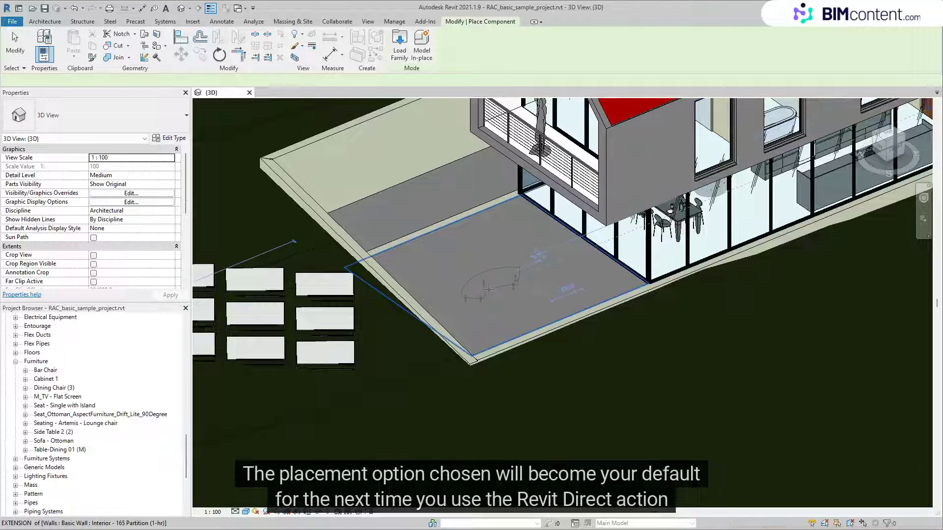
{"action": "left_click", "coordinate": [490, 288]}
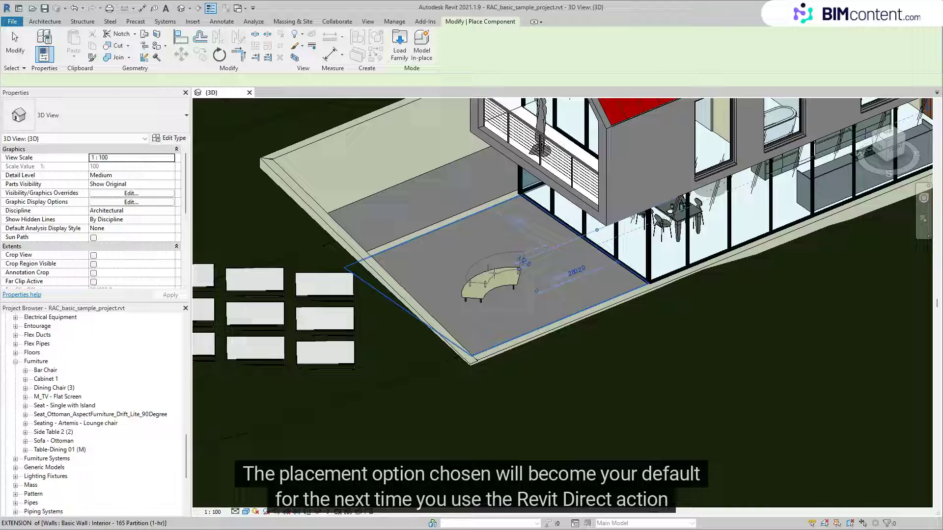
{"action": "key", "text": "Escape"}
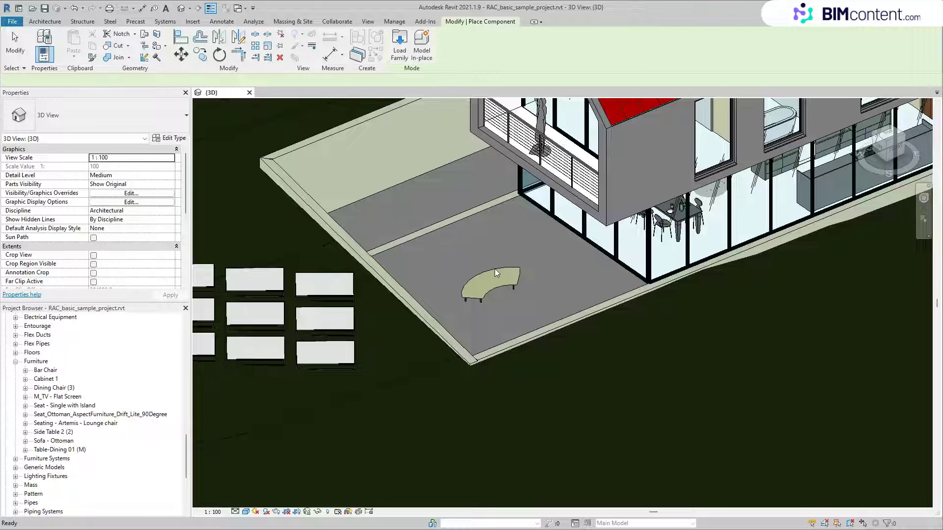
{"action": "key", "text": "Escape"}
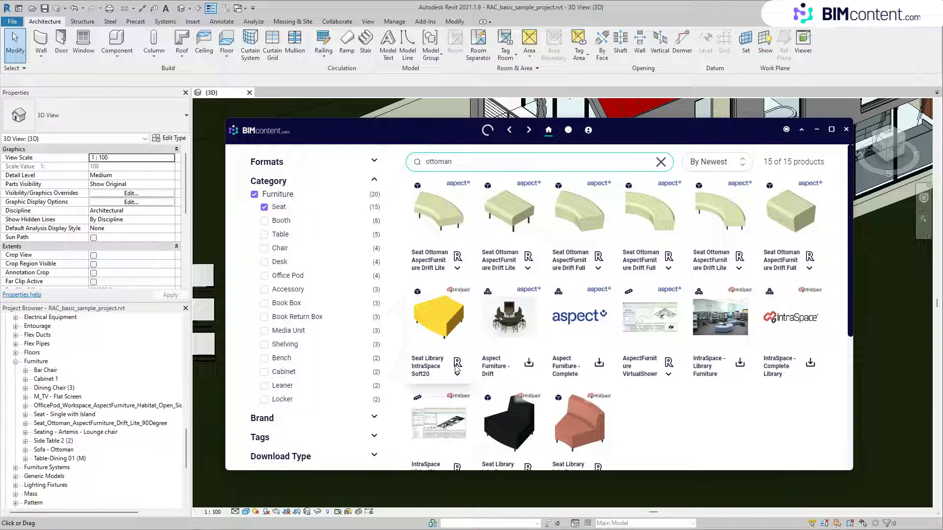
- Place the Drift Full 90Degree ottoman, orange Soft20 ottoman and red Soft20 chair on the patio
{"action": "left_click", "coordinate": [457, 363]}
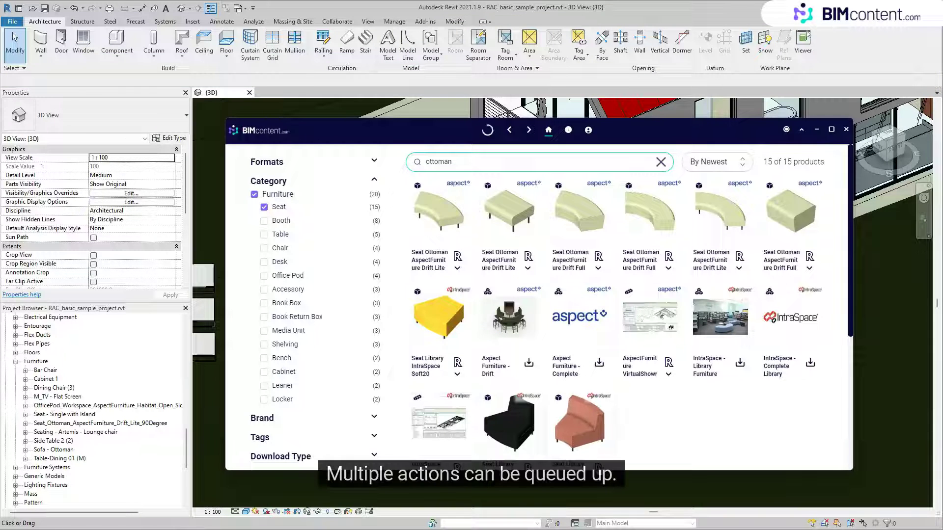
{"action": "left_click", "coordinate": [802, 130]}
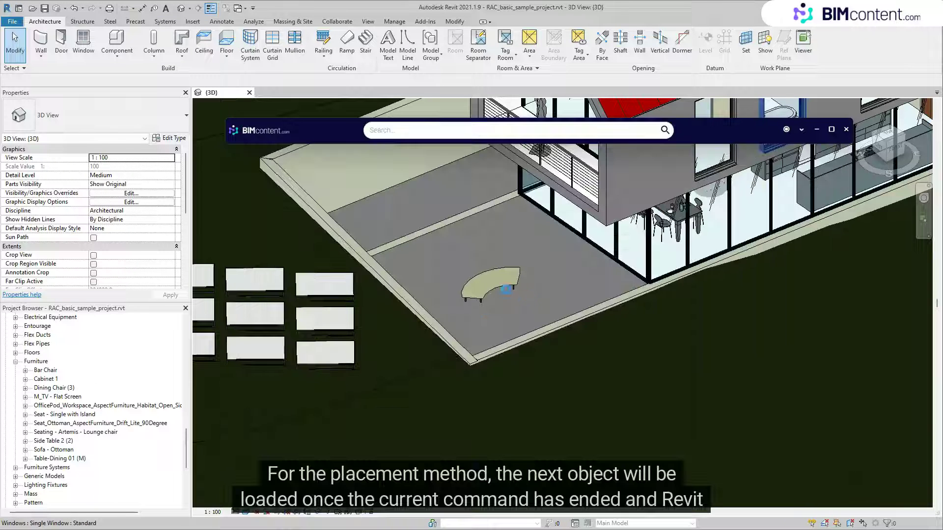
{"action": "left_click", "coordinate": [564, 284]}
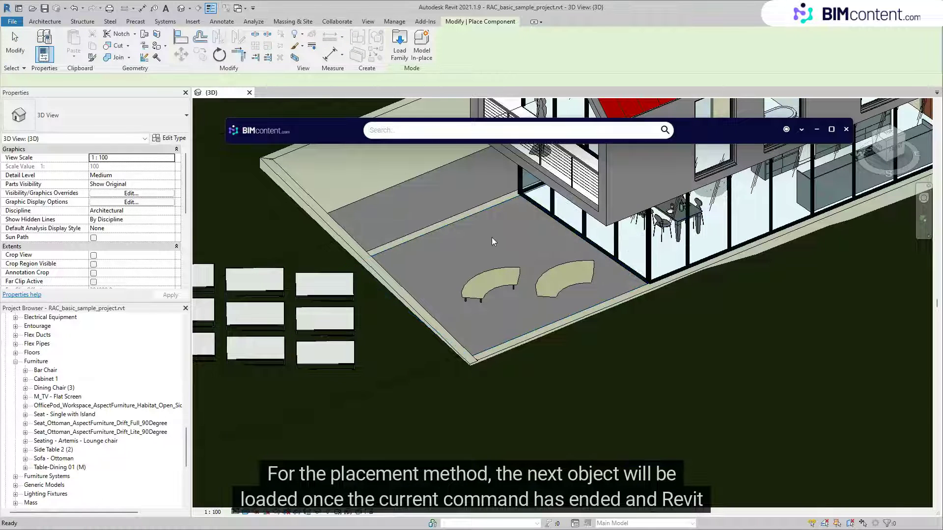
{"action": "key", "text": "Escape"}
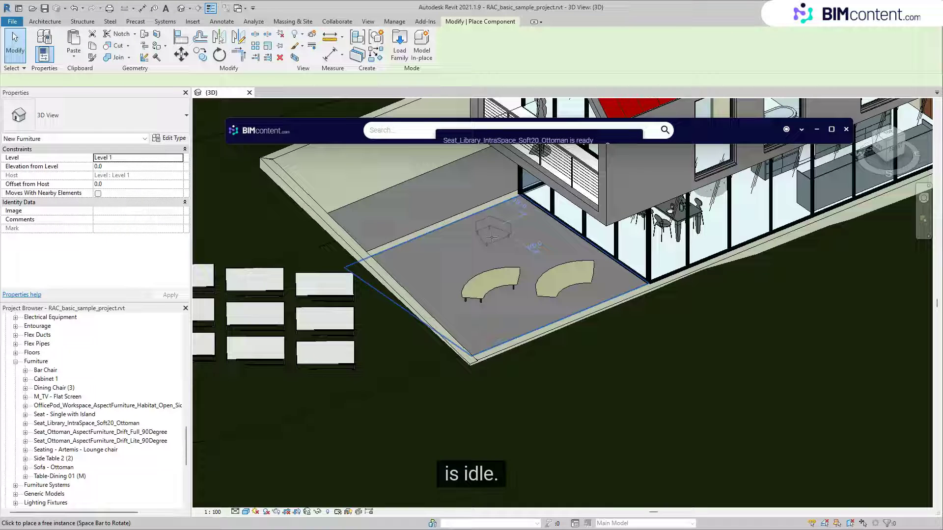
{"action": "left_click", "coordinate": [471, 253]}
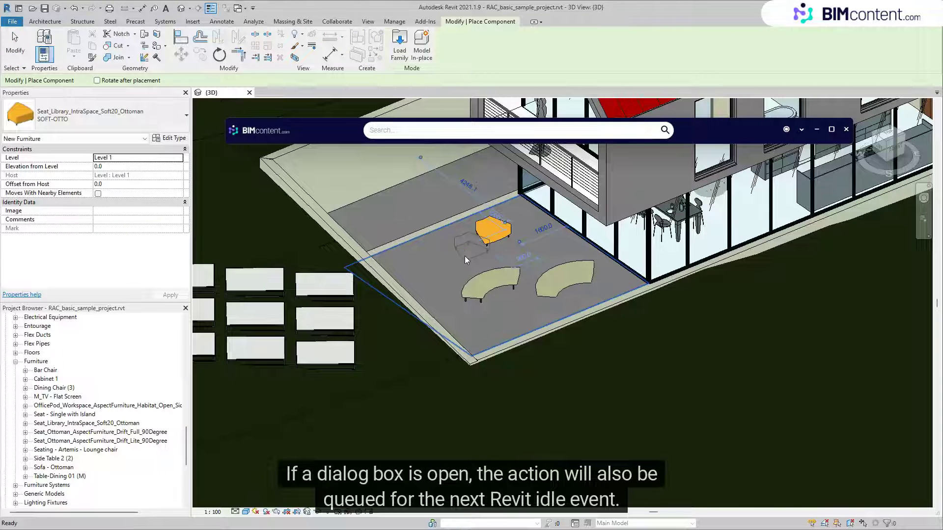
{"action": "key", "text": "Escape"}
{"action": "key", "text": "Escape"}
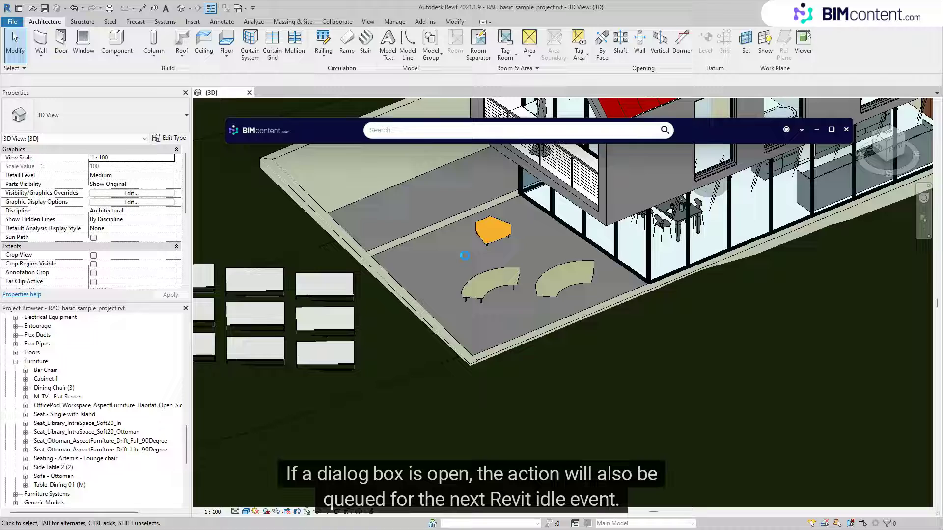
{"action": "left_click", "coordinate": [490, 320]}
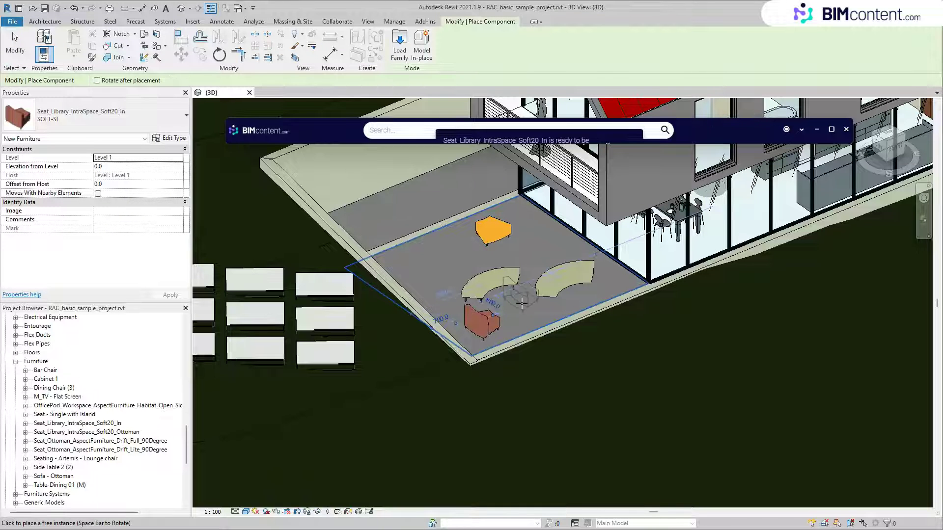
{"action": "key", "text": "Escape"}
{"action": "key", "text": "Escape"}
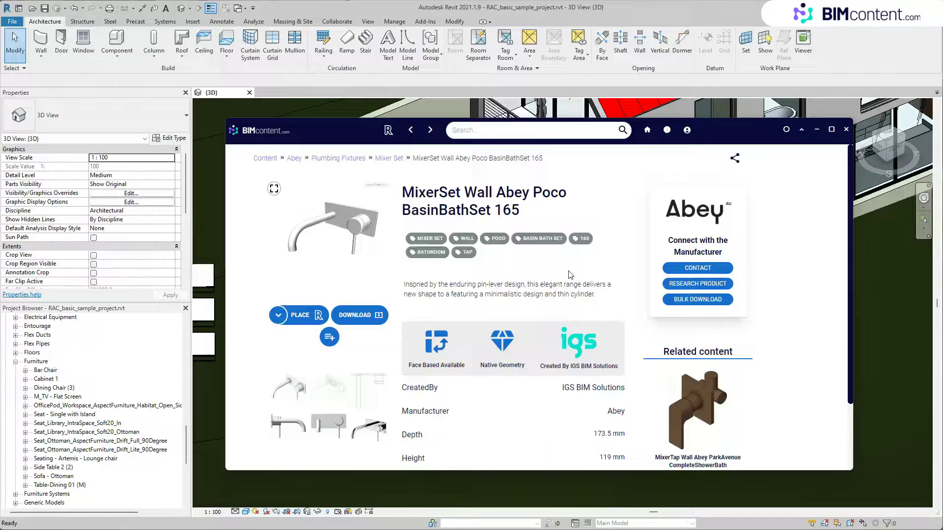
- Mount the face-based (FB) Abey Poco mixer set on the wall face under the upper floor
{"action": "left_click", "coordinate": [278, 316]}
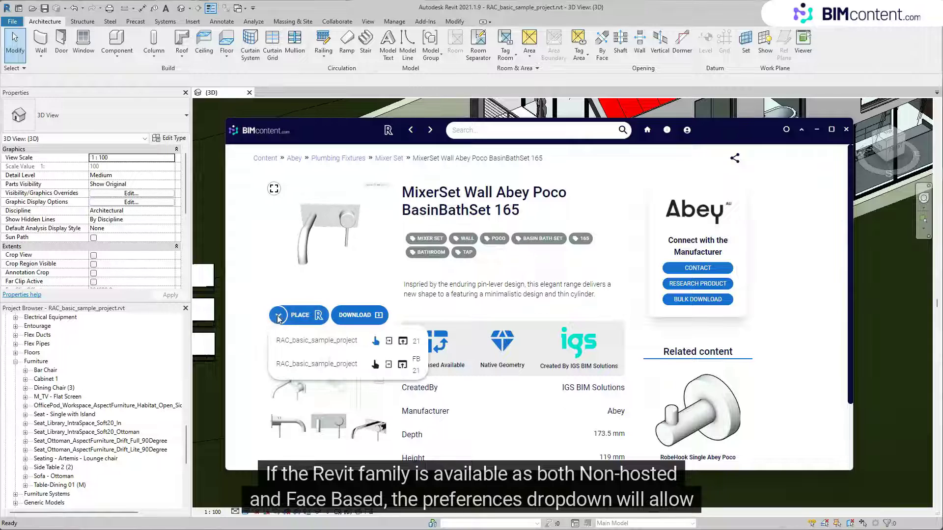
{"action": "left_click", "coordinate": [375, 365]}
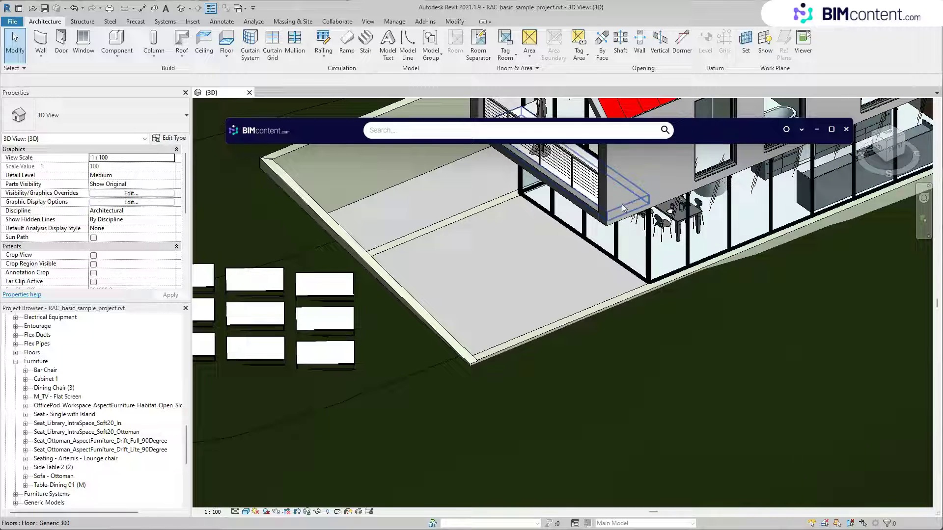
{"action": "scroll", "coordinate": [636, 194], "scroll_direction": "up", "scroll_amount": 5}
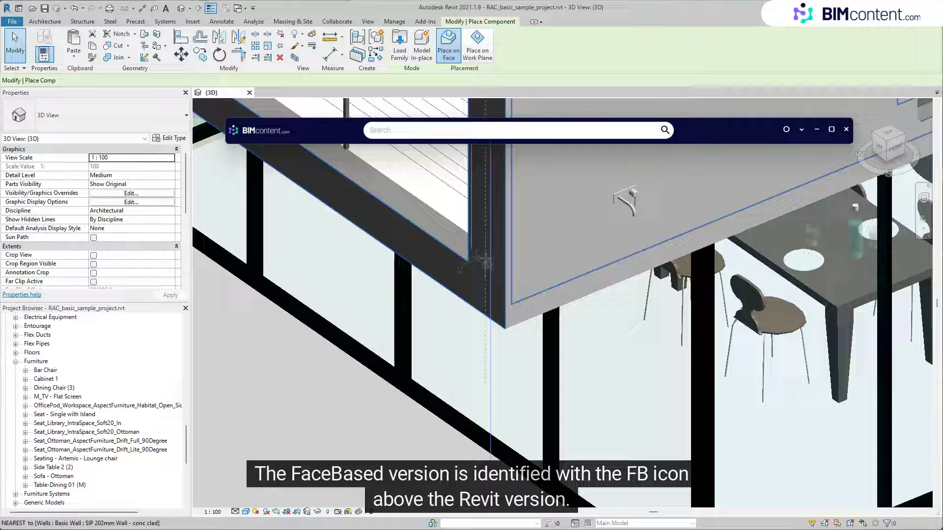
{"action": "left_click", "coordinate": [488, 263]}
- Finish the mixer and send the Electrolux DualFuel cooker to RAC_basic_sample_project
{"action": "key", "text": "Escape"}
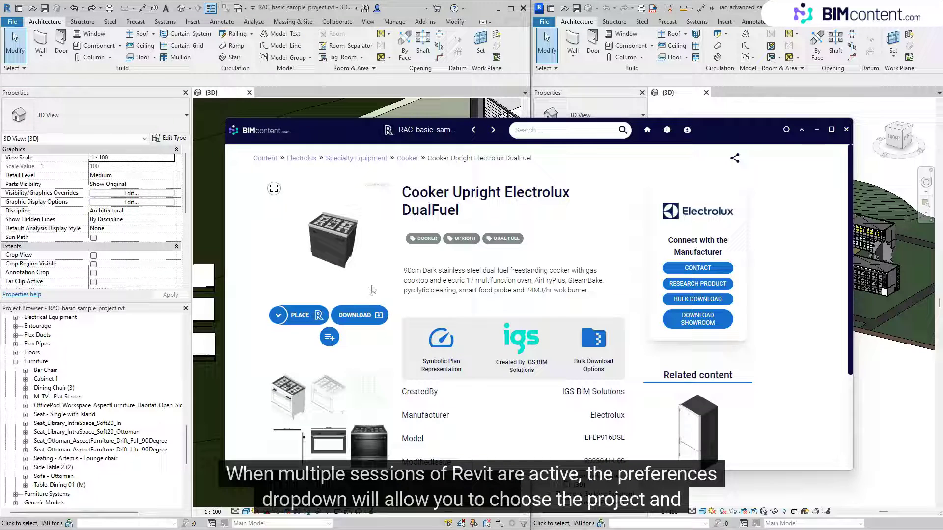
{"action": "left_click", "coordinate": [279, 315]}
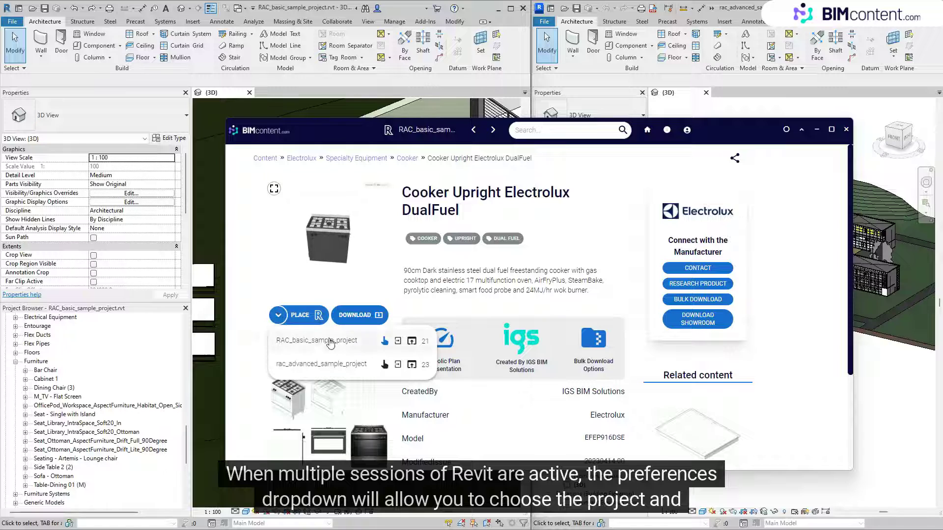
{"action": "left_click", "coordinate": [385, 342]}
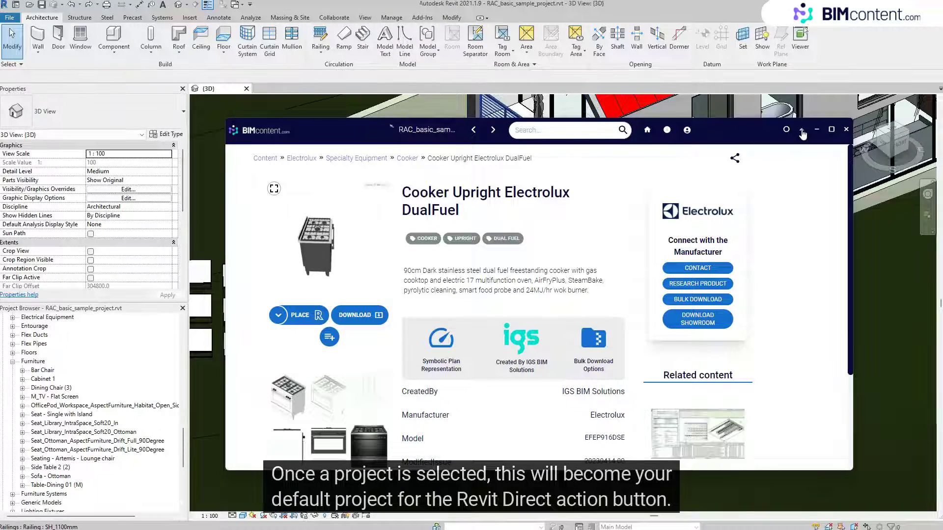
- Set the Electrolux DualFuel upright cooker down on the patio in front of the house
{"action": "left_click", "coordinate": [801, 129]}
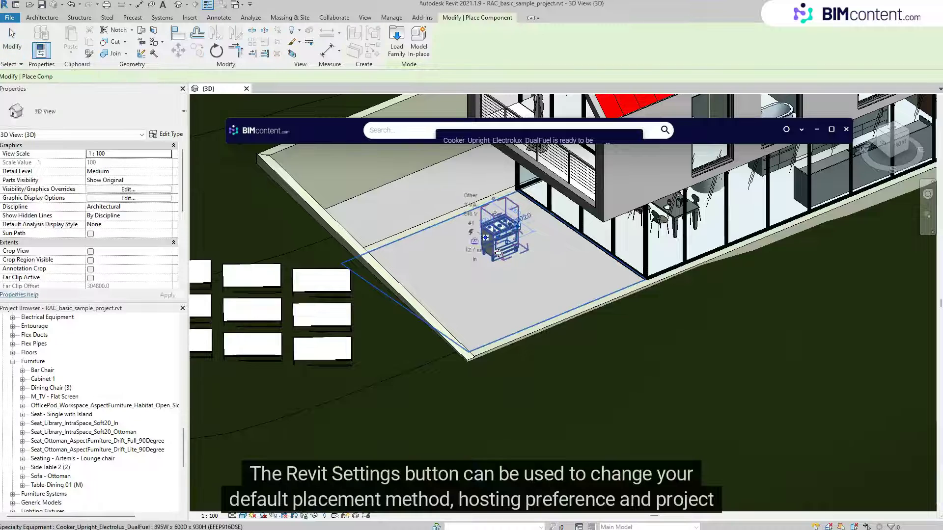
{"action": "key", "text": "Escape"}
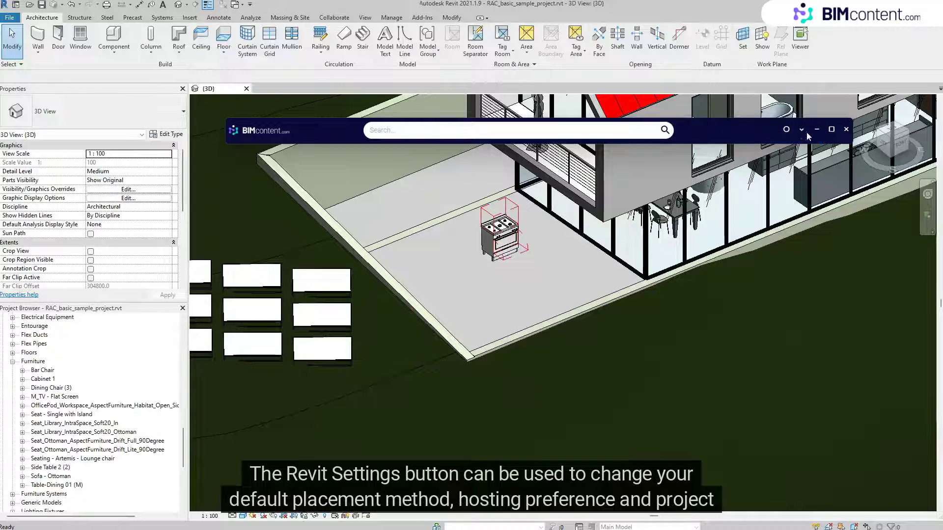
- Change the plugin's default target project to rac_advanced_sample_project in its settings
{"action": "left_click", "coordinate": [801, 131]}
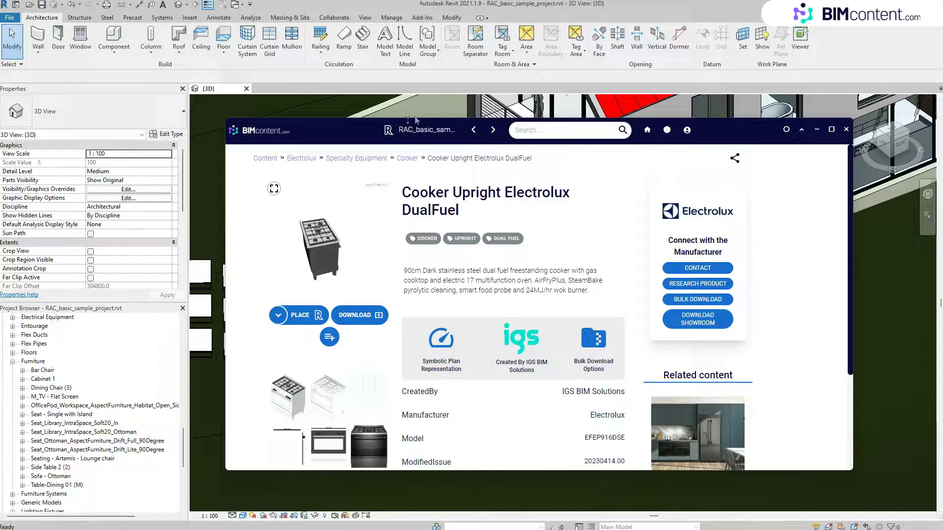
{"action": "left_click", "coordinate": [408, 134]}
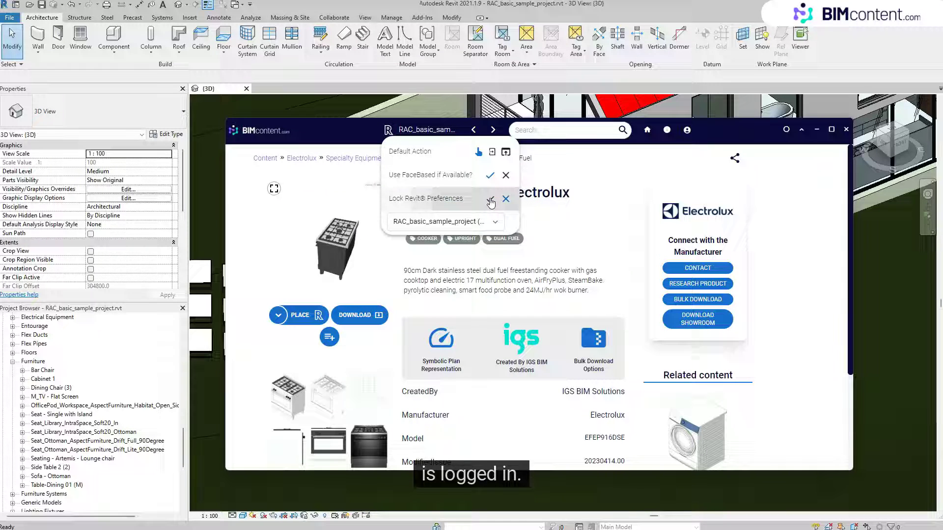
{"action": "left_click", "coordinate": [431, 222]}
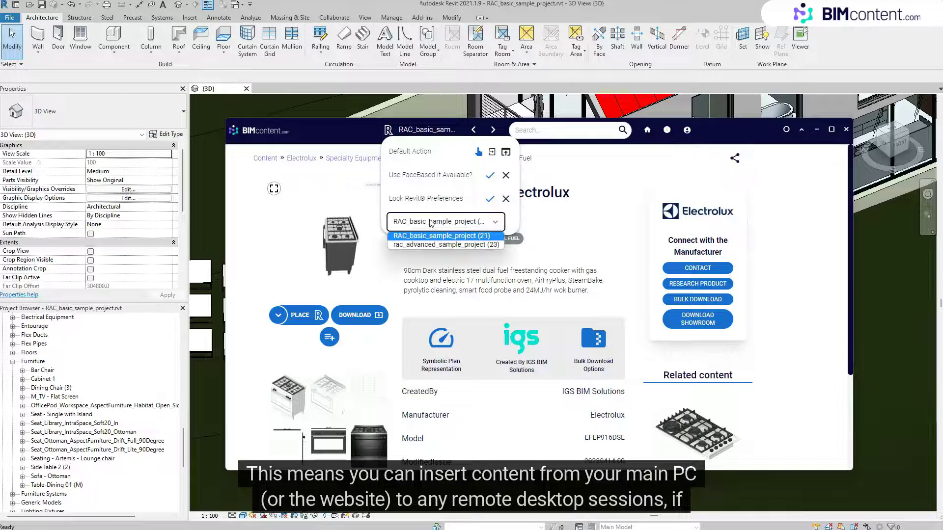
{"action": "left_click", "coordinate": [431, 223]}
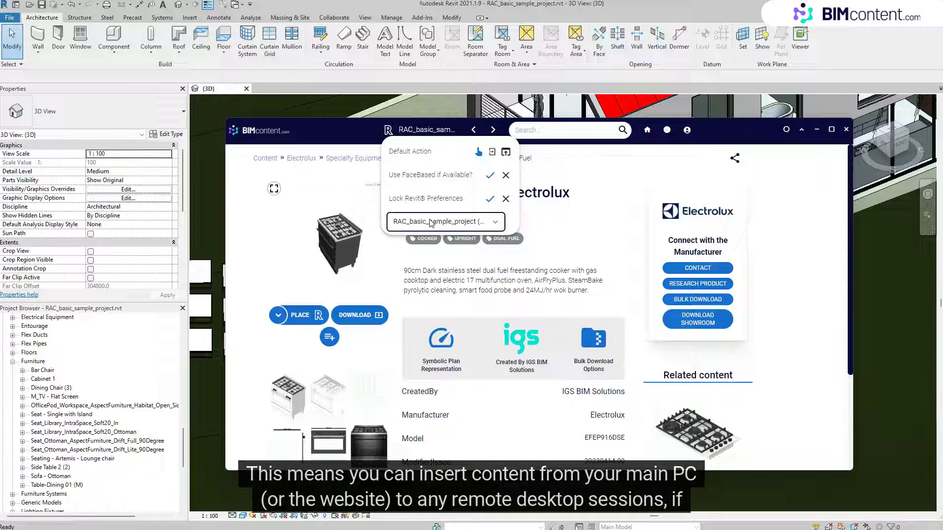
{"action": "left_click", "coordinate": [432, 223]}
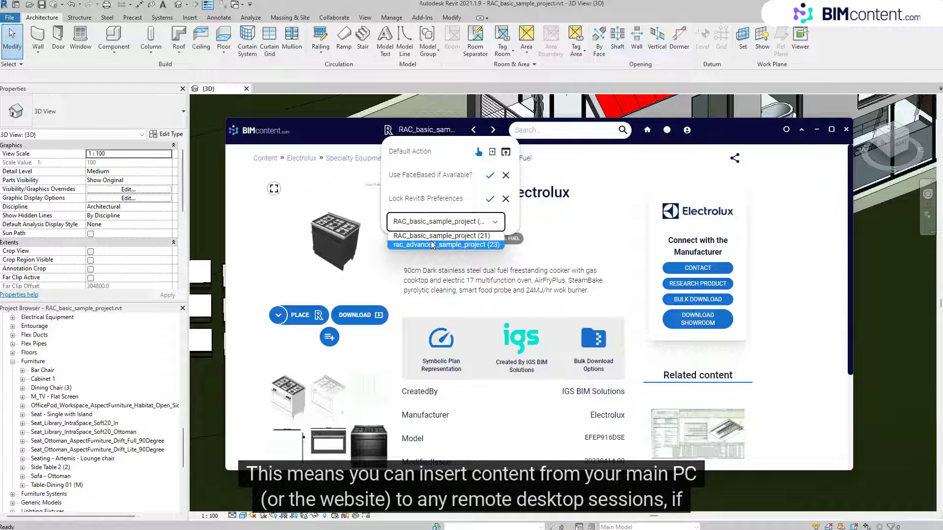
{"action": "left_click", "coordinate": [435, 245]}
{"action": "left_click", "coordinate": [470, 280]}
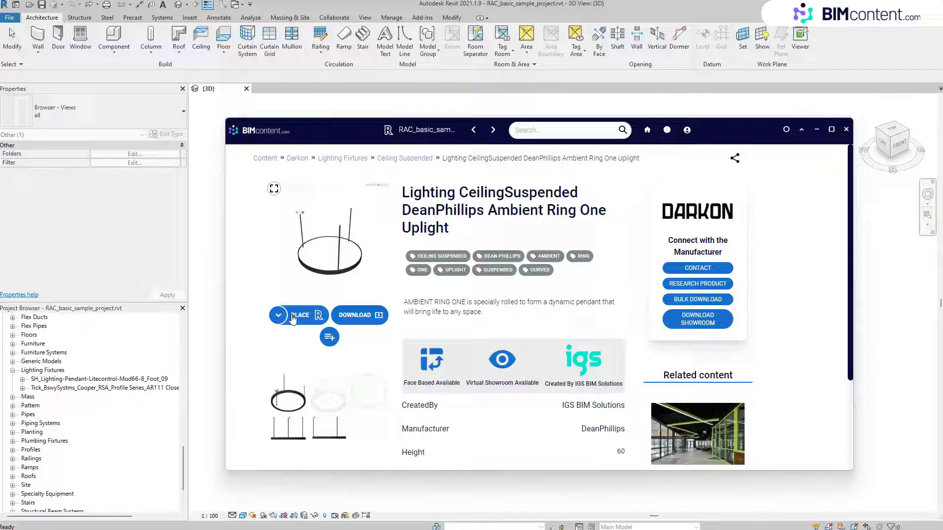
- In the uplight's type table, clear Select All and tick Black 2700K types, starting with 20W and 46W
{"action": "left_click", "coordinate": [301, 317]}
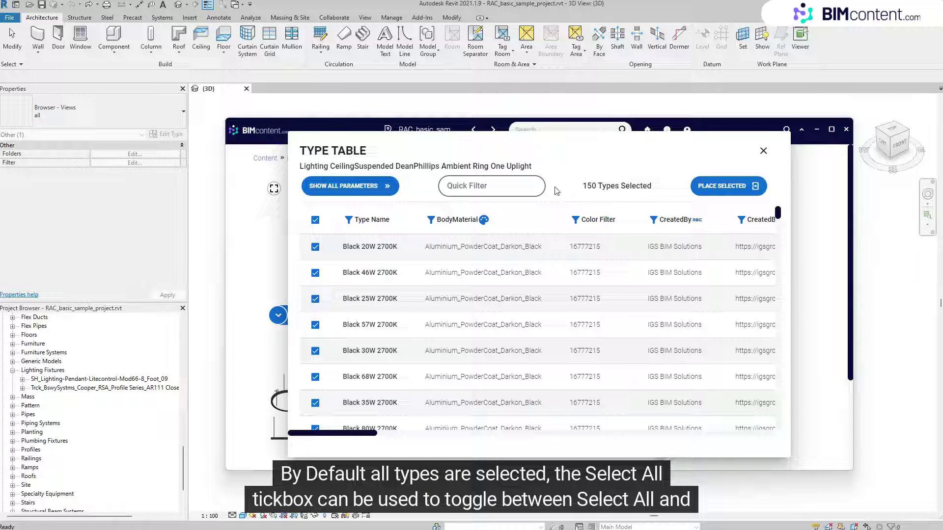
{"action": "left_click", "coordinate": [316, 220]}
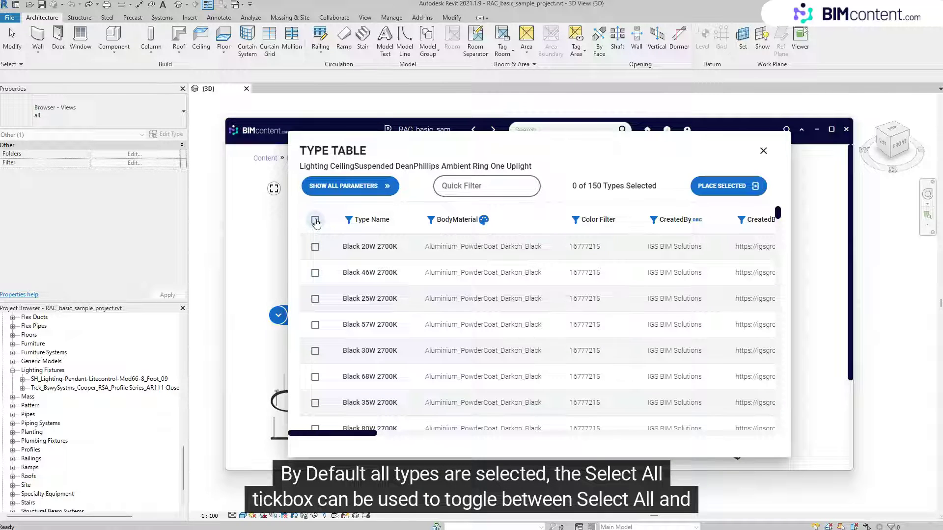
{"action": "left_click", "coordinate": [315, 220]}
{"action": "left_click", "coordinate": [315, 221]}
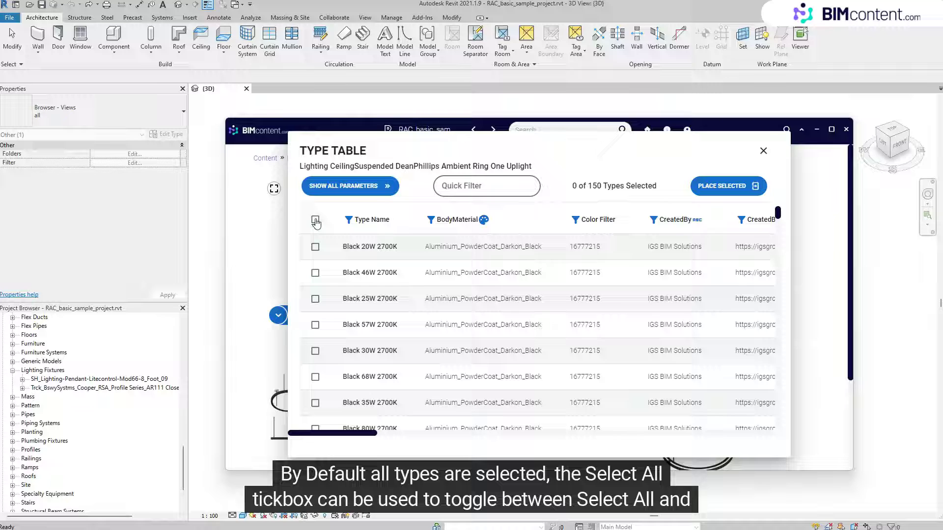
{"action": "left_click", "coordinate": [315, 247]}
{"action": "left_click", "coordinate": [316, 274]}
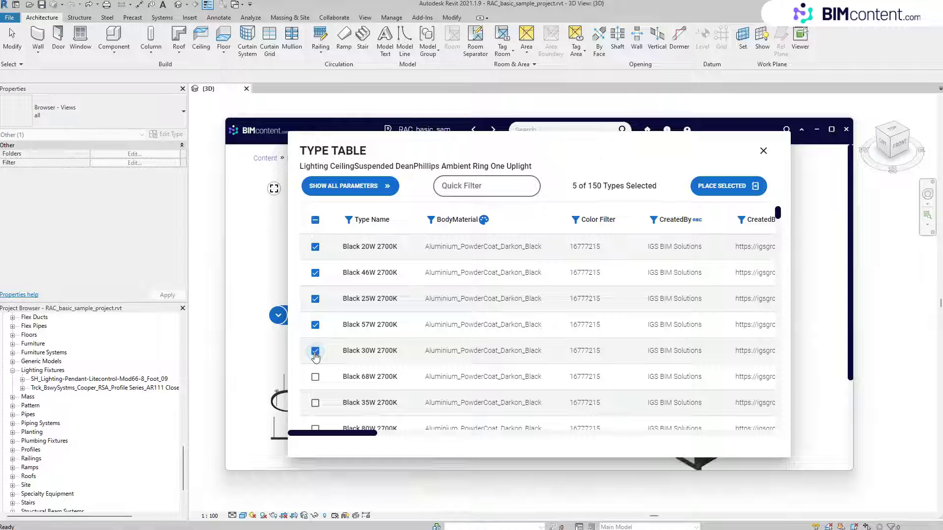
- Quick-filter the types by 'gold' and add all Gold types to the selection
{"action": "left_click", "coordinate": [475, 184]}
{"action": "type", "text": "gold"}
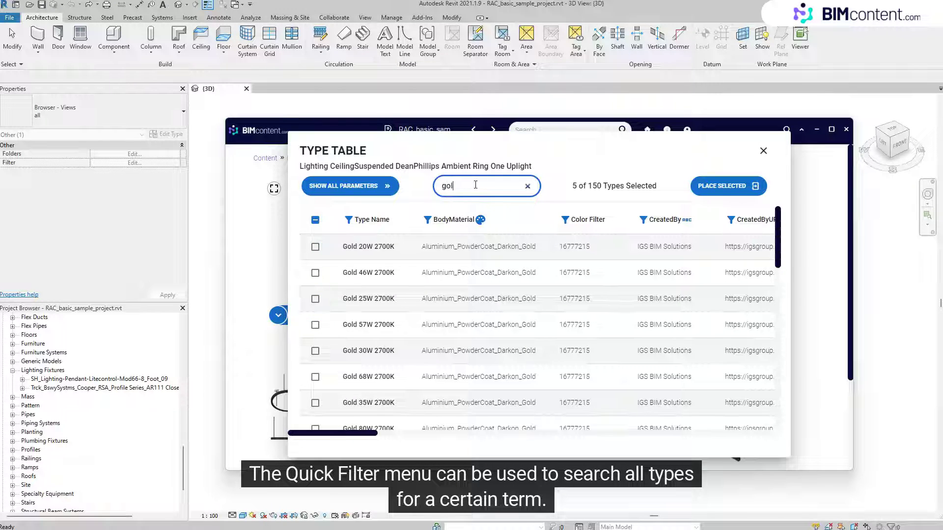
{"action": "left_click", "coordinate": [428, 219]}
{"action": "left_click", "coordinate": [540, 212]}
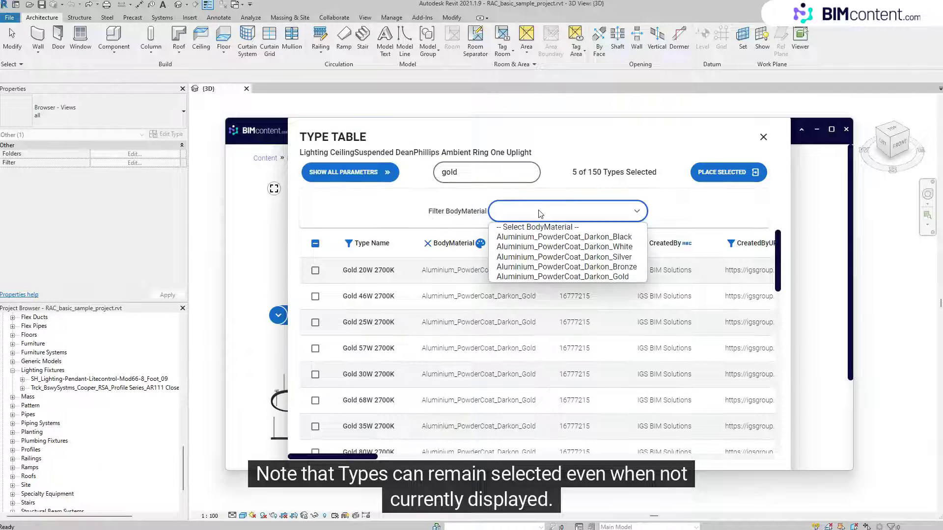
{"action": "left_click", "coordinate": [542, 246]}
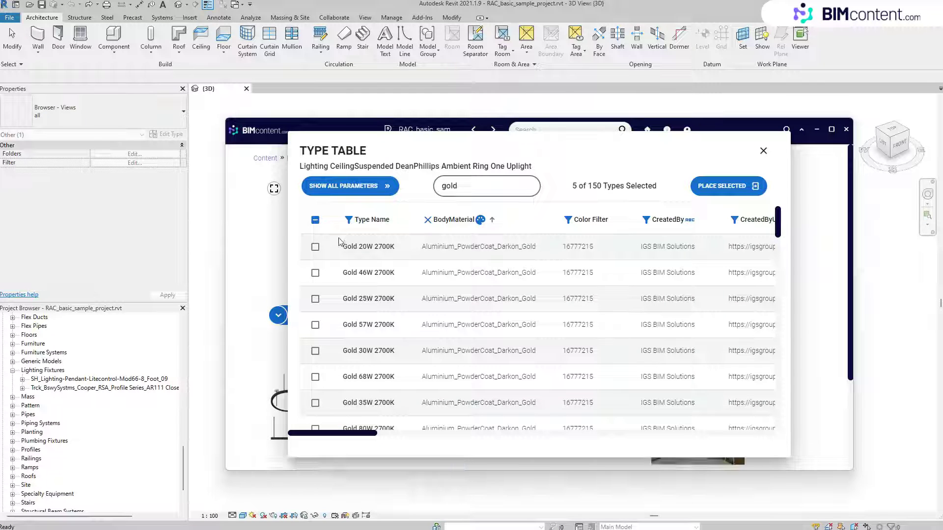
{"action": "left_click", "coordinate": [315, 221]}
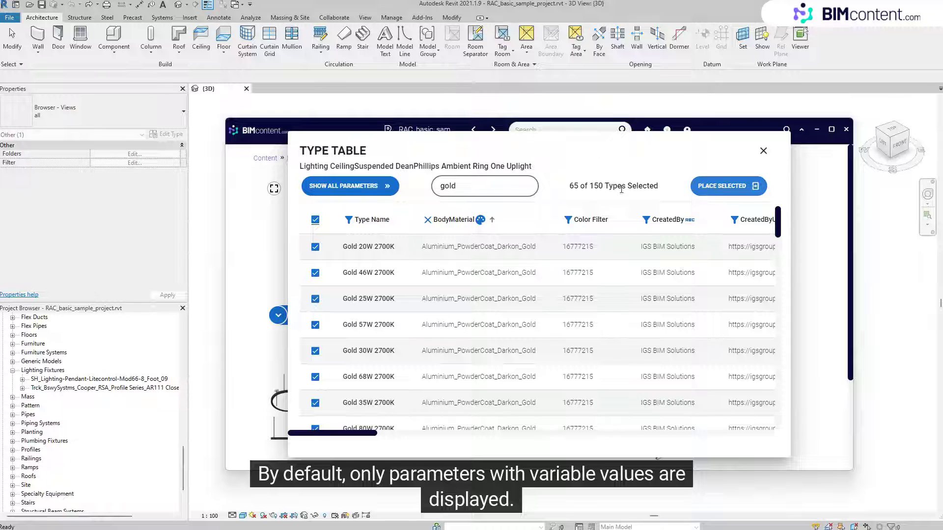
- Show all parameter columns and place the 65 selected types into the project
{"action": "left_click", "coordinate": [370, 187]}
{"action": "left_click_drag", "start_coordinate": [345, 437], "coordinate": [314, 443]}
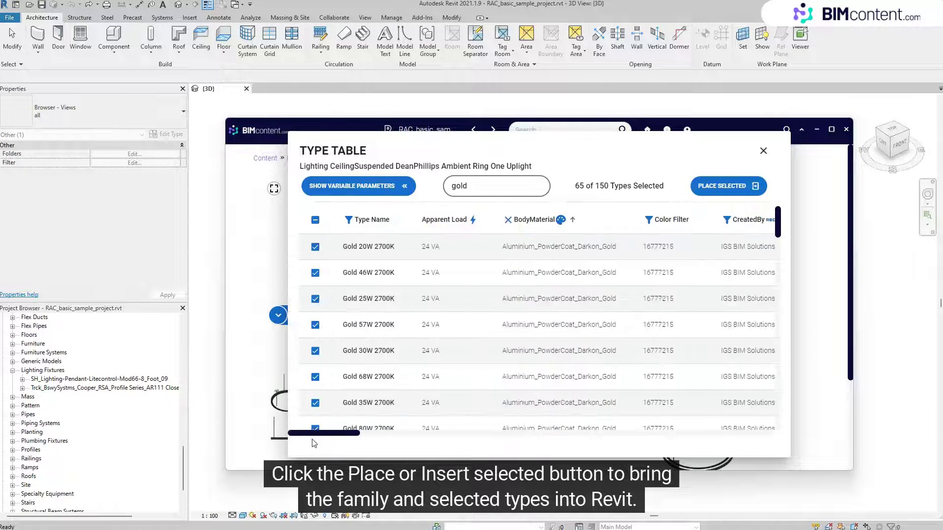
{"action": "left_click", "coordinate": [711, 188]}
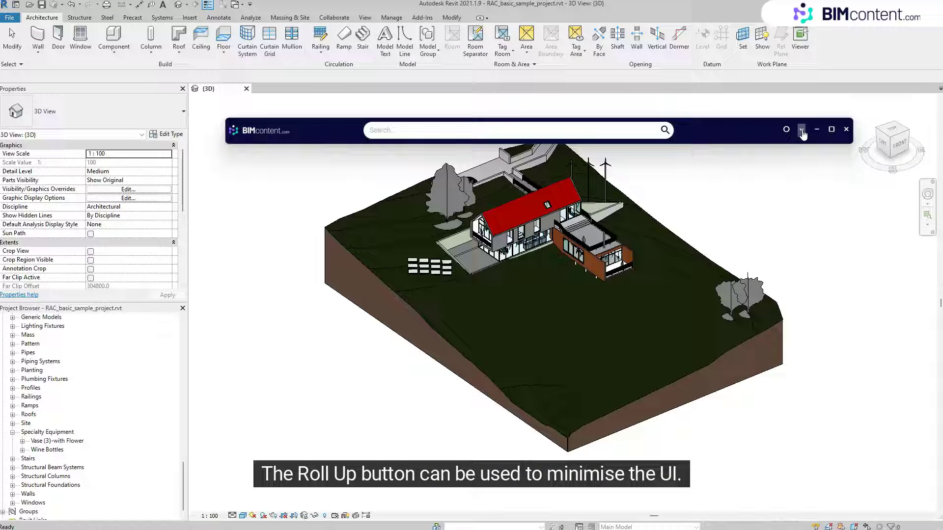
- Search BIMcontent for 'bike rack' (48 of 576 products) and narrow the plugin to one column beside the model
{"action": "left_click", "coordinate": [579, 131]}
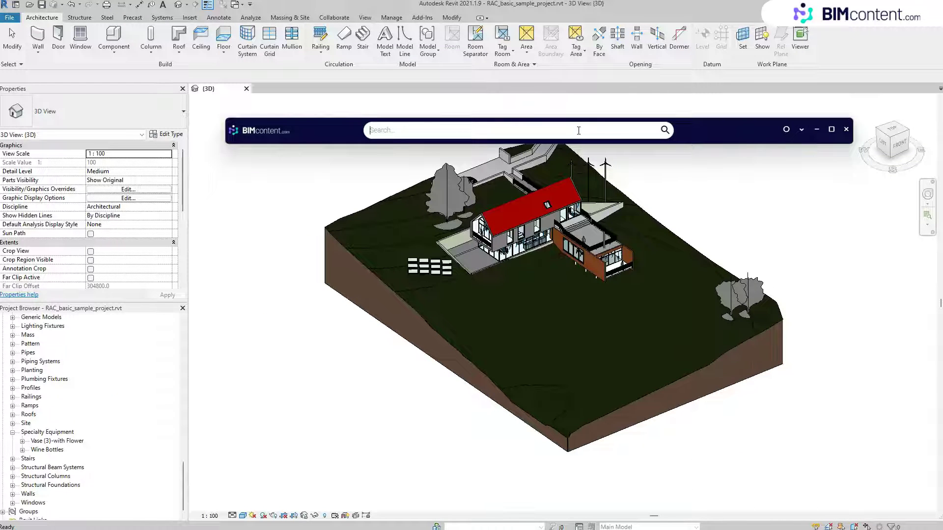
{"action": "type", "text": "bike ra"}
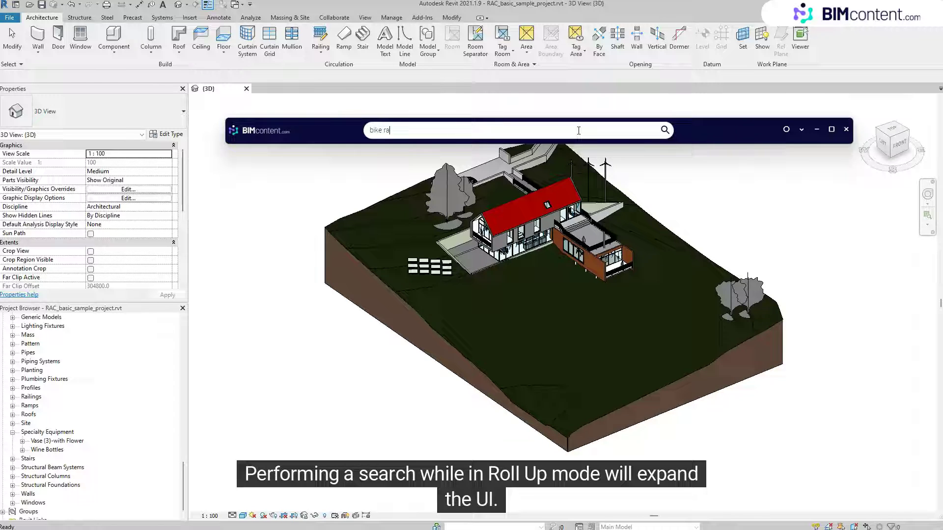
{"action": "type", "text": "ck"}
{"action": "key", "text": "Return"}
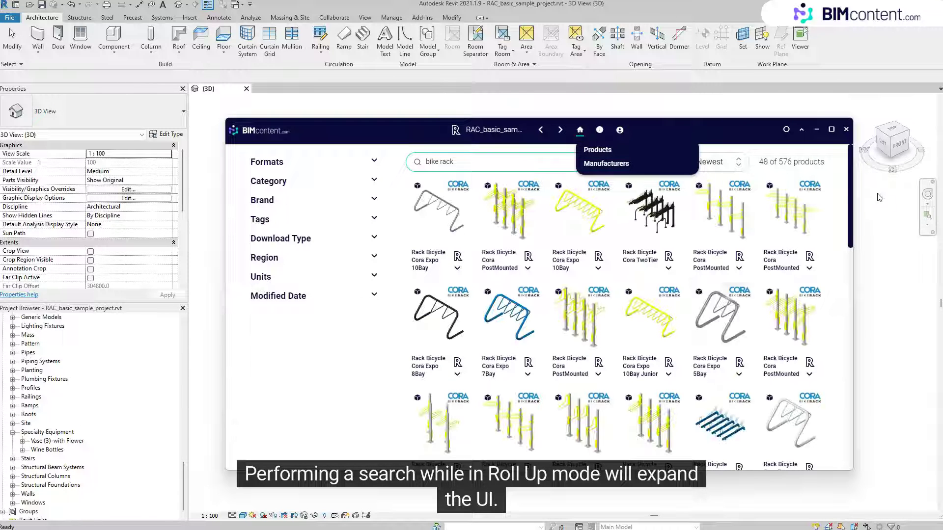
{"action": "left_click_drag", "start_coordinate": [852, 195], "coordinate": [409, 192]}
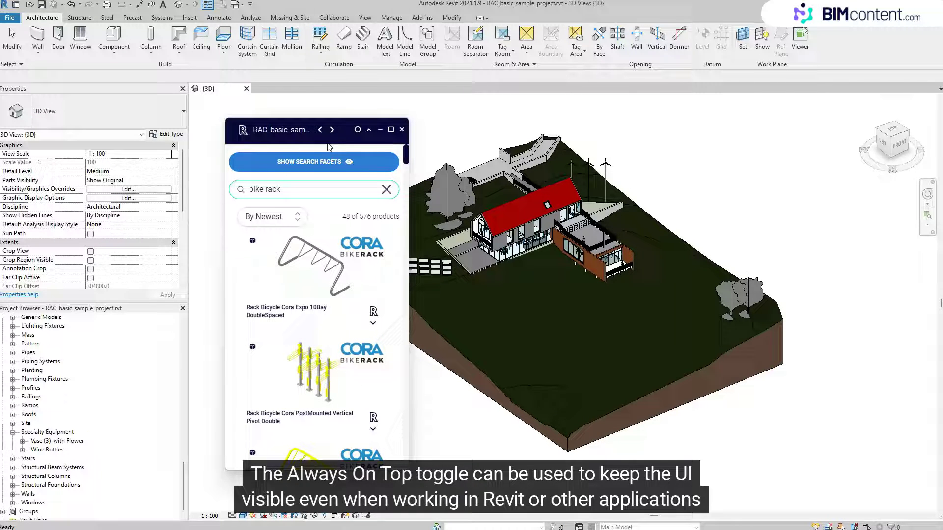
- Set the plugin's Default Action to the middle option and load the Rack Bicycle Cora Expo 10Bay DoubleSpaced family
{"action": "left_click", "coordinate": [244, 130]}
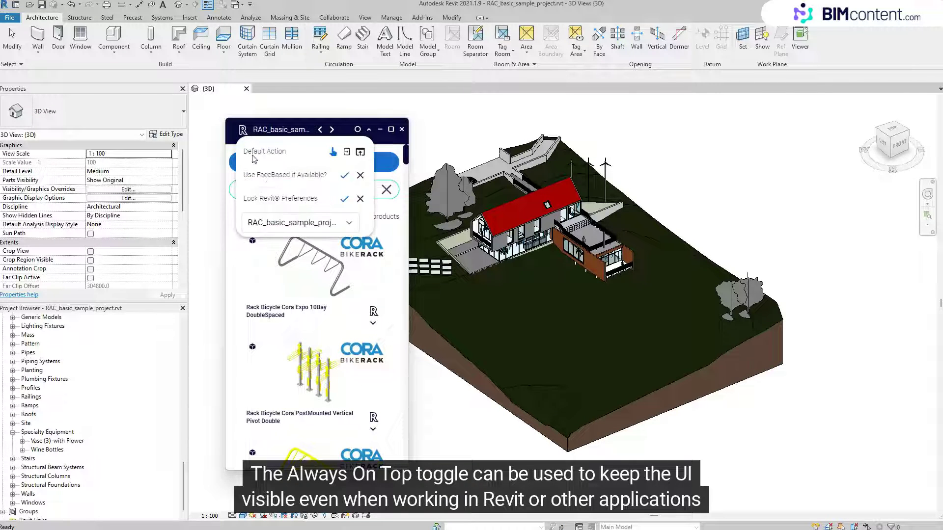
{"action": "left_click", "coordinate": [347, 153]}
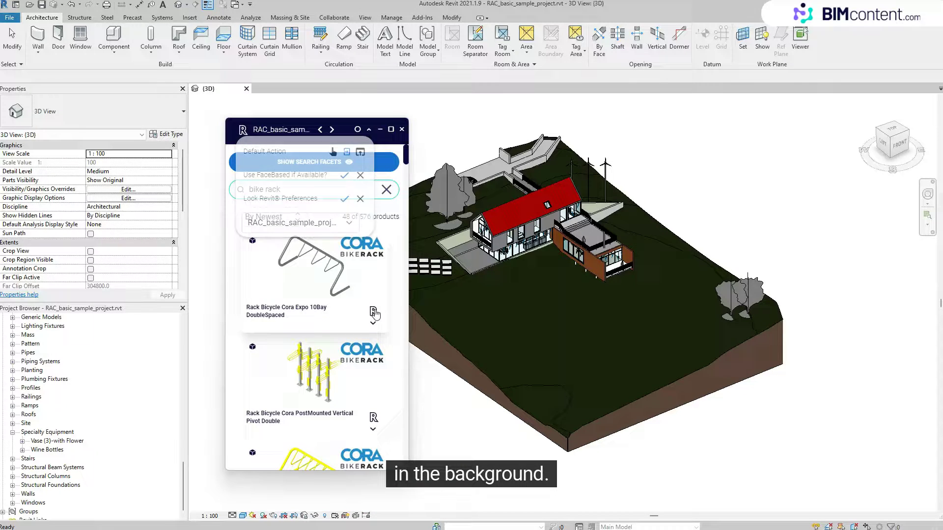
{"action": "left_click", "coordinate": [373, 313]}
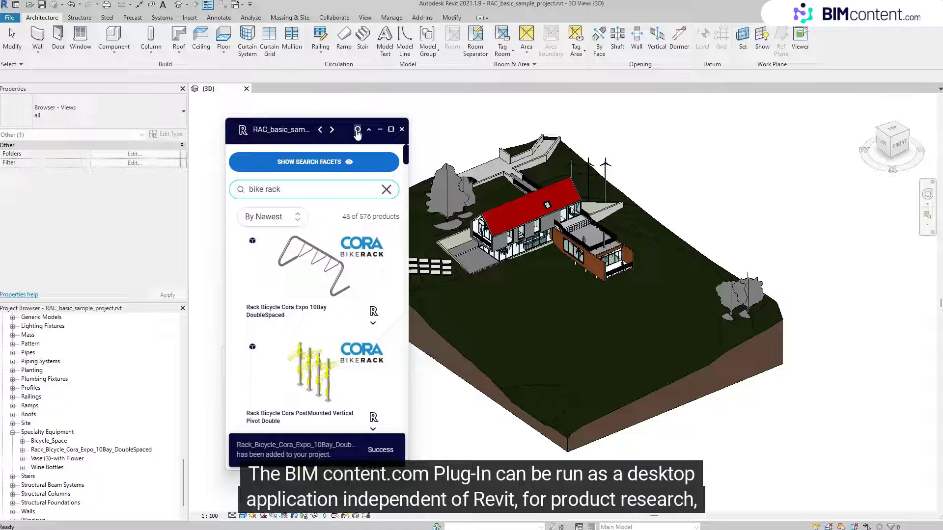
{"action": "scroll", "coordinate": [465, 260], "scroll_direction": "up", "scroll_amount": 10}
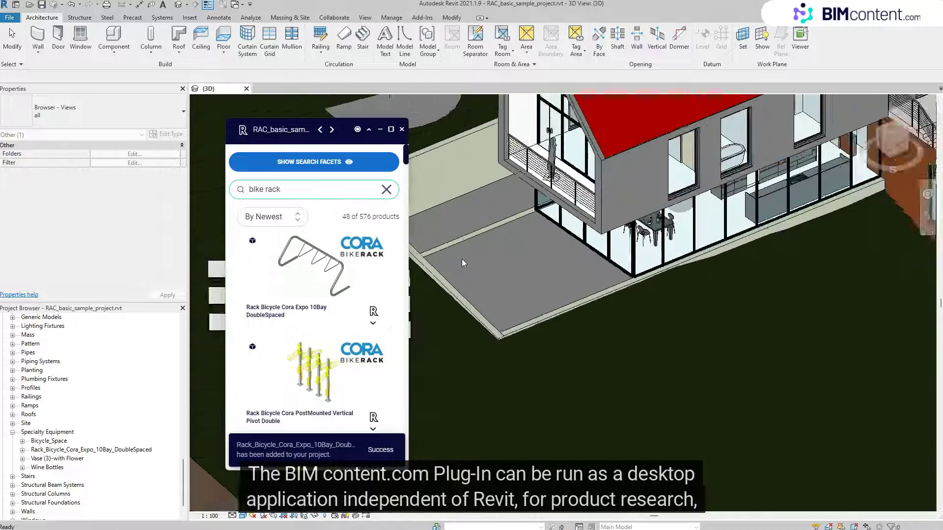
{"action": "scroll", "coordinate": [500, 276], "scroll_direction": "up", "scroll_amount": 3}
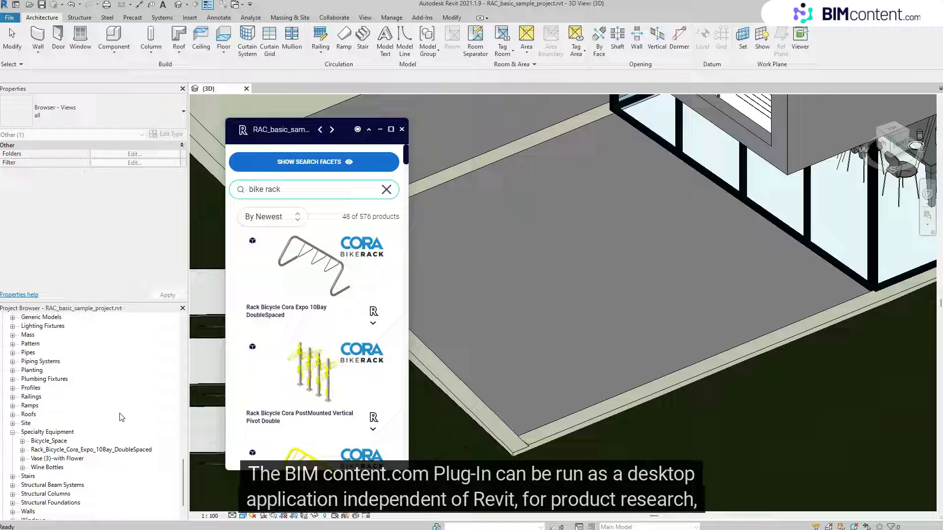
- Load the Rack Bicycle Cora PostMounted Vertical Pivot Double family and shift the plugin window slightly right
{"action": "left_click", "coordinate": [373, 420]}
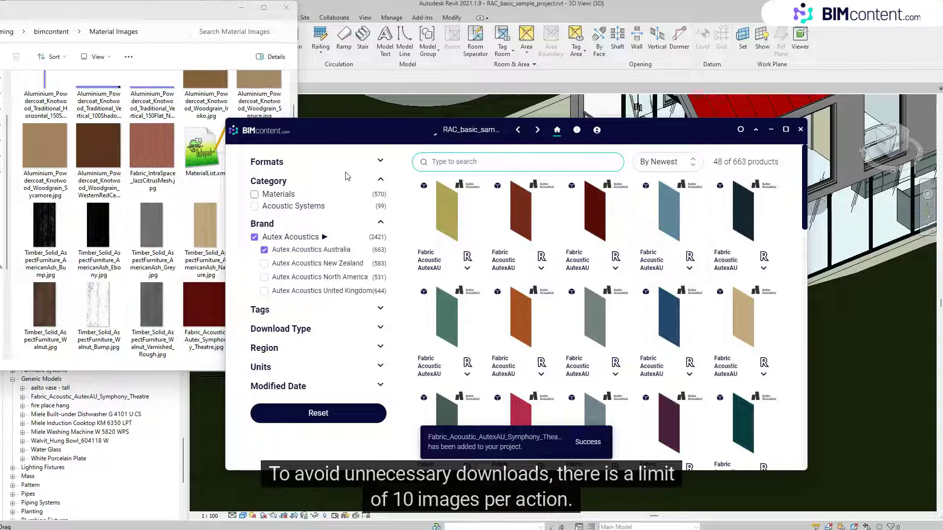
{"action": "left_click_drag", "start_coordinate": [386, 130], "coordinate": [445, 129]}
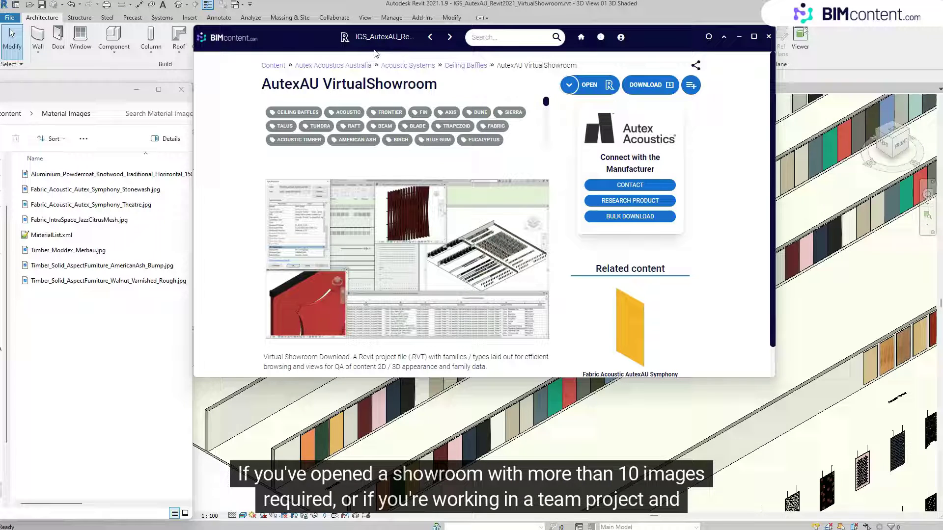
- Run Get Material Images from the BIMcontent Add-Ins panel to fetch the showroom's missing material images
{"action": "left_click", "coordinate": [421, 18]}
{"action": "left_click", "coordinate": [421, 18]}
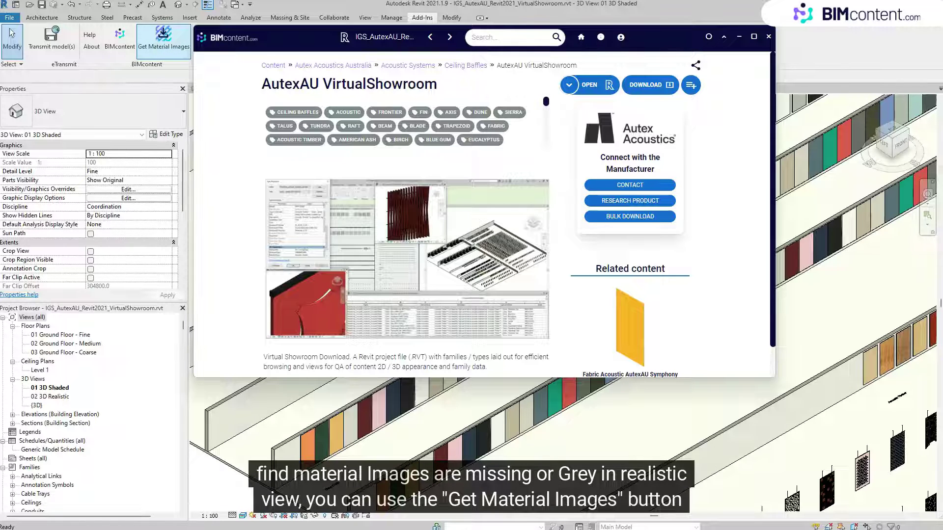
{"action": "left_click", "coordinate": [163, 37]}
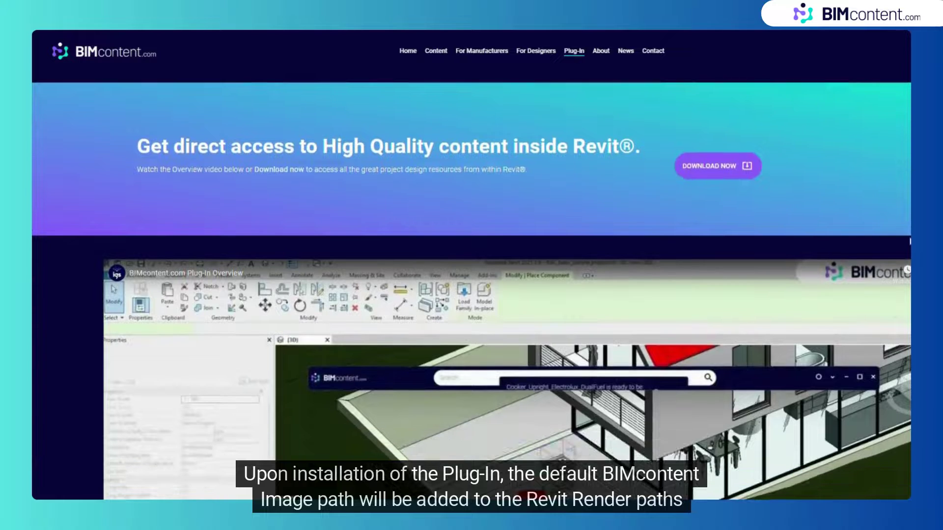
- Open the Download Formats window offering the 414 MB BIMcontent Plug-In for Revit
{"action": "left_click", "coordinate": [747, 176]}
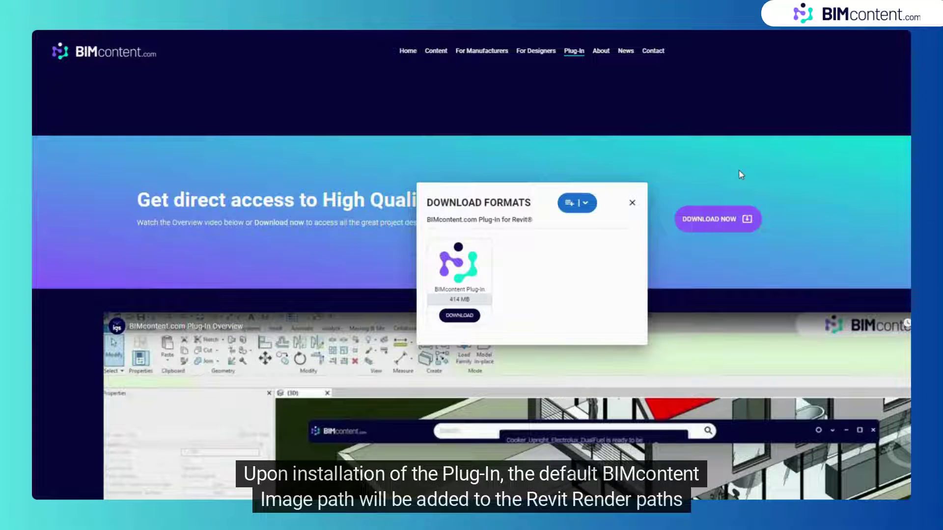